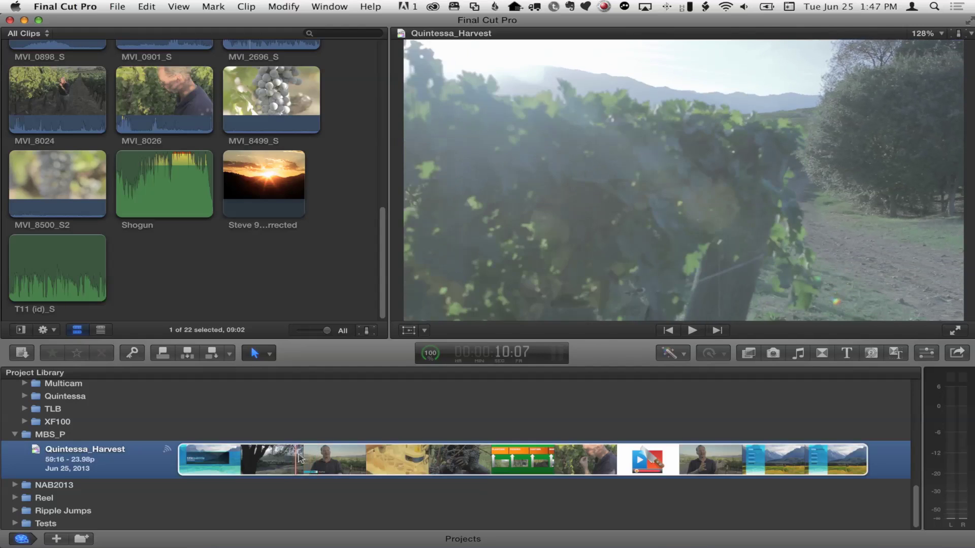
# Inspect the Quintessa_Harvest project's share attributes, including its title, description and creator.
pyautogui.click(926, 353)
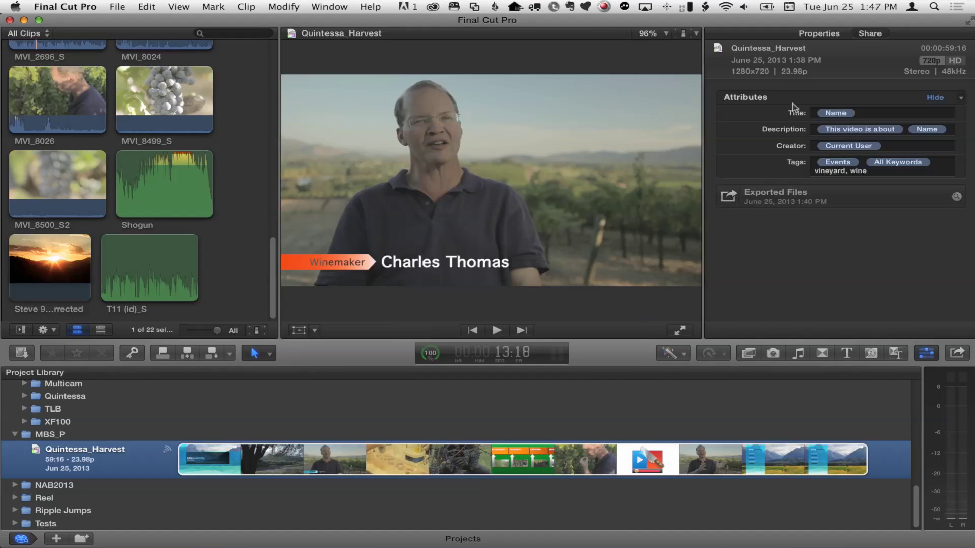
pyautogui.click(866, 34)
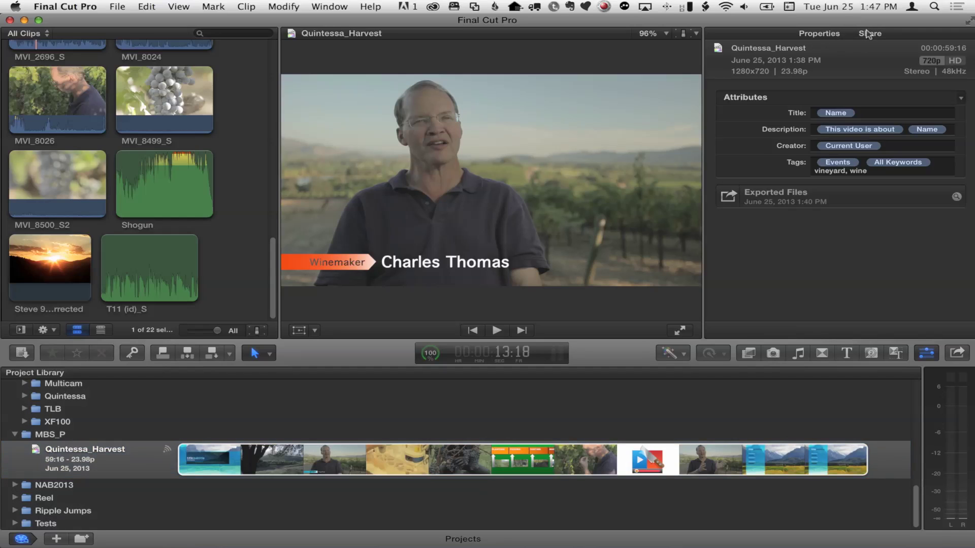
pyautogui.click(533, 465)
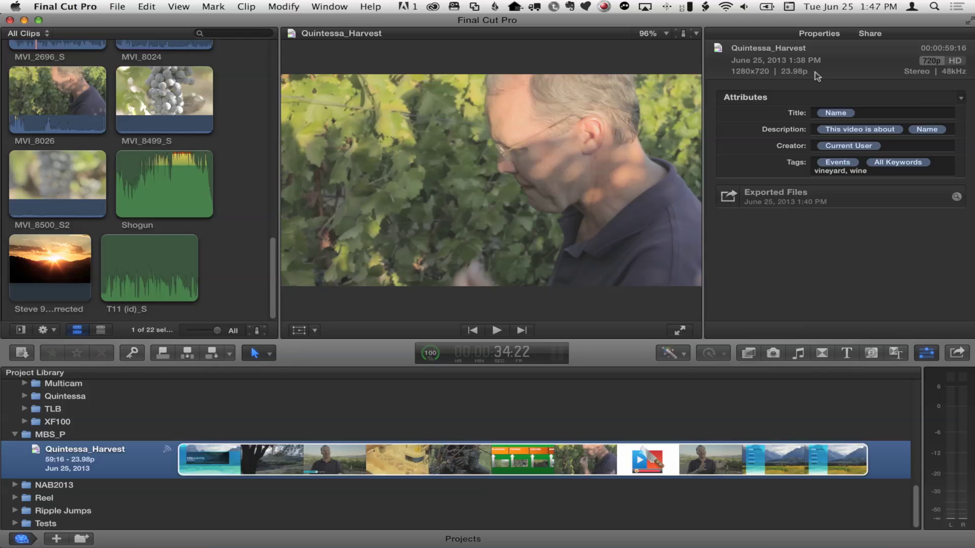
pyautogui.click(836, 112)
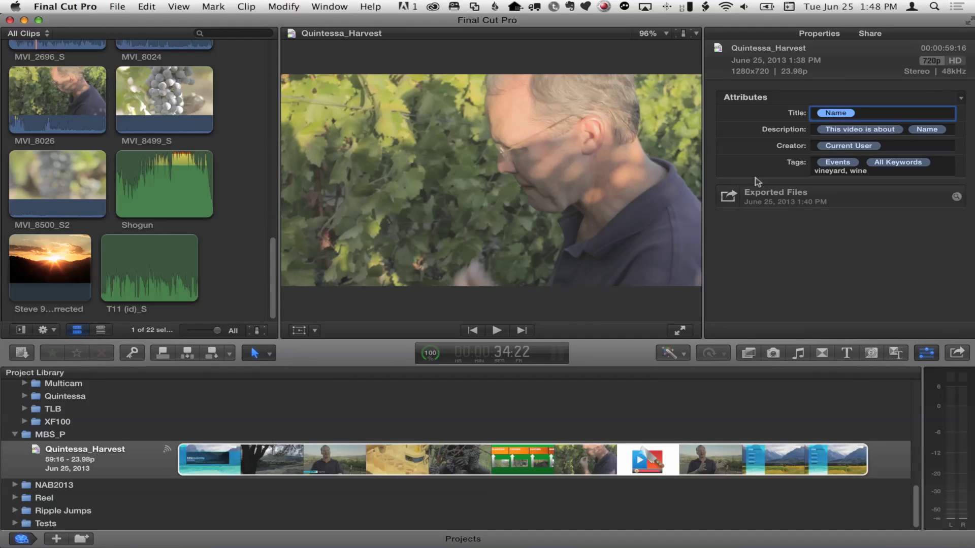
pyautogui.click(856, 130)
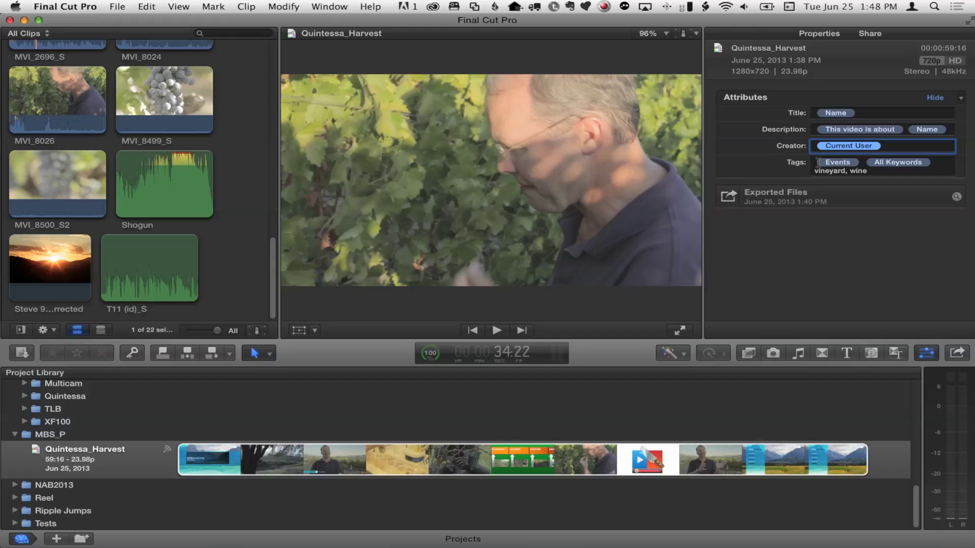
# Delete the text "vineyard, wine" from the project's Tags attribute, keeping the Events and All Keywords tokens.
pyautogui.click(834, 170)
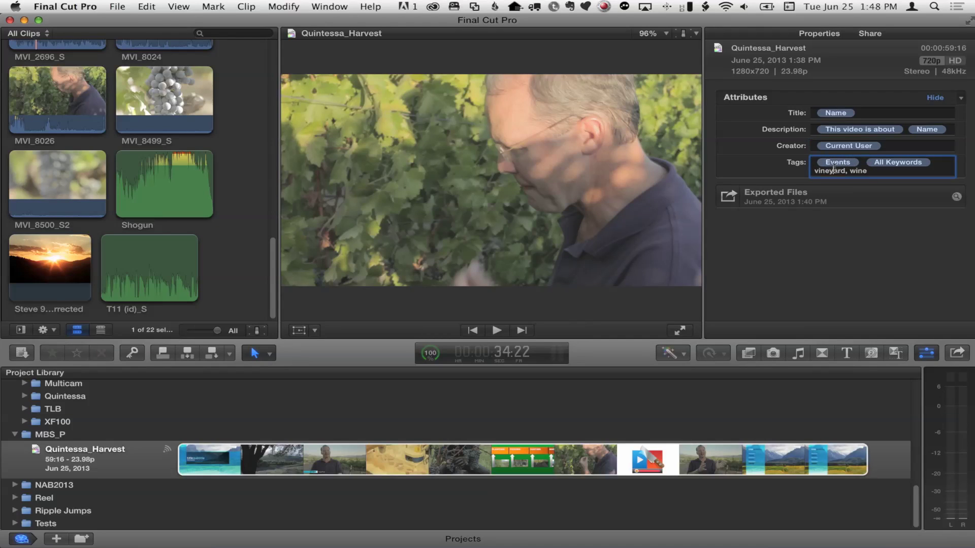
pyautogui.moveTo(888, 171); pyautogui.dragTo(807, 172)
pyautogui.press('BackSpace')
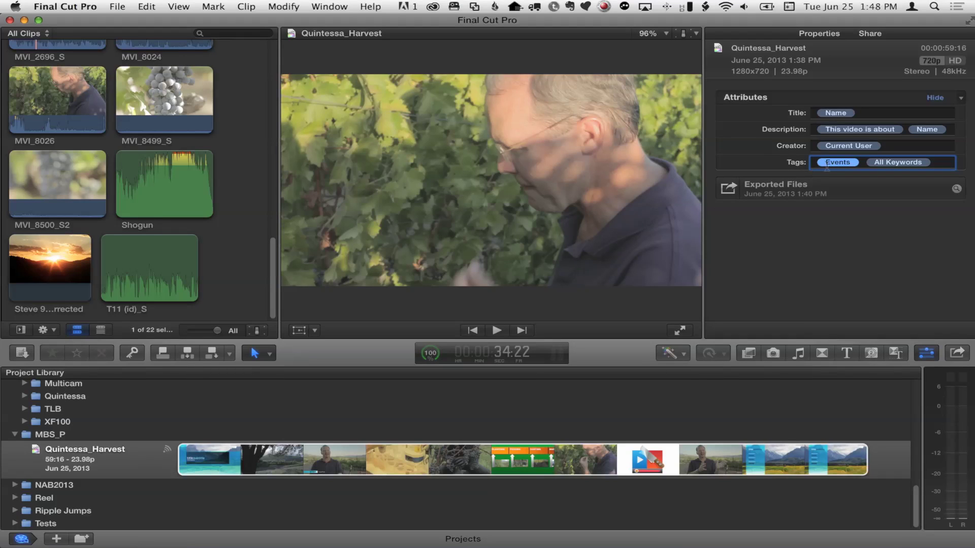
pyautogui.click(526, 460)
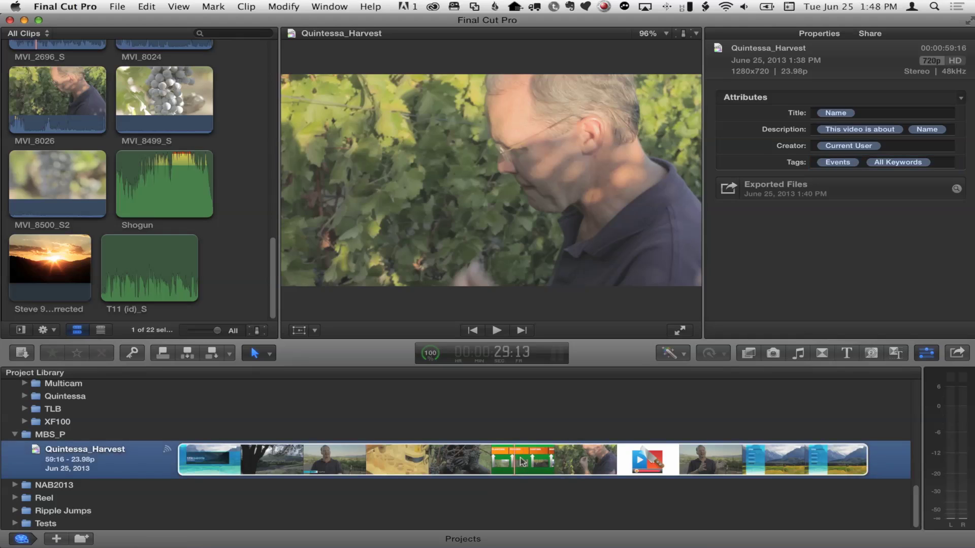
# Replace the Events and All Keywords tokens in the project's Tags attribute with "vineyard, wine, grapes,".
pyautogui.click(837, 163)
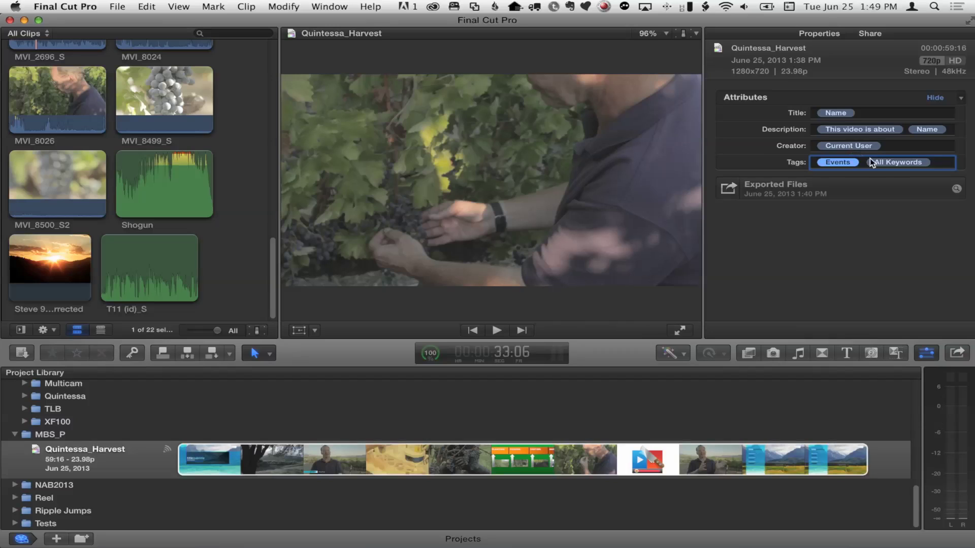
pyautogui.click(888, 162)
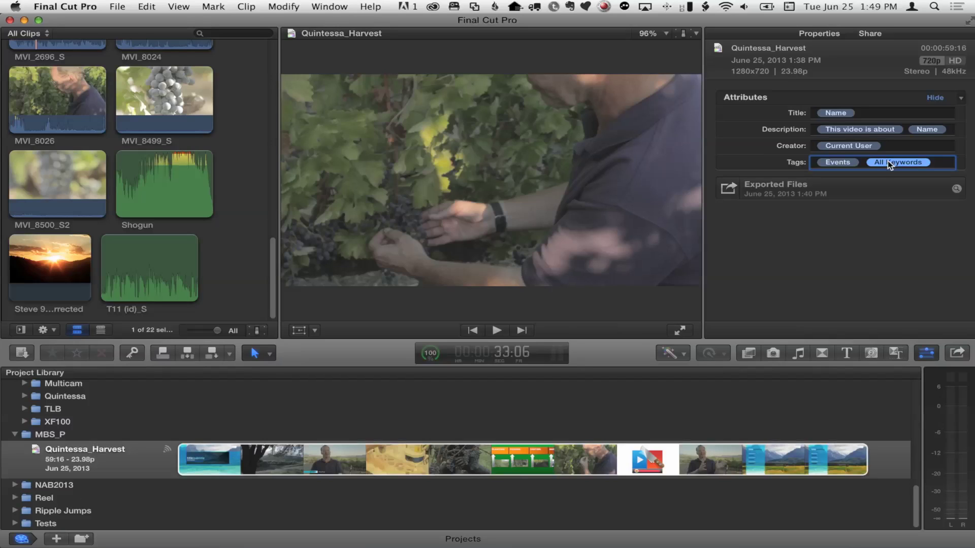
pyautogui.press('BackSpace')
pyautogui.press('BackSpace')
pyautogui.press('BackSpace')
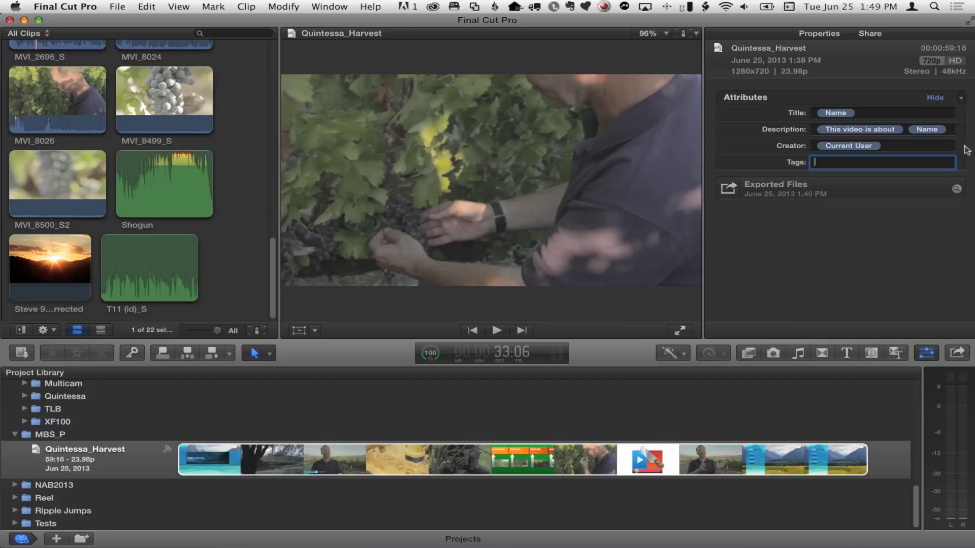
pyautogui.write('vineyard, wine, grapes,')
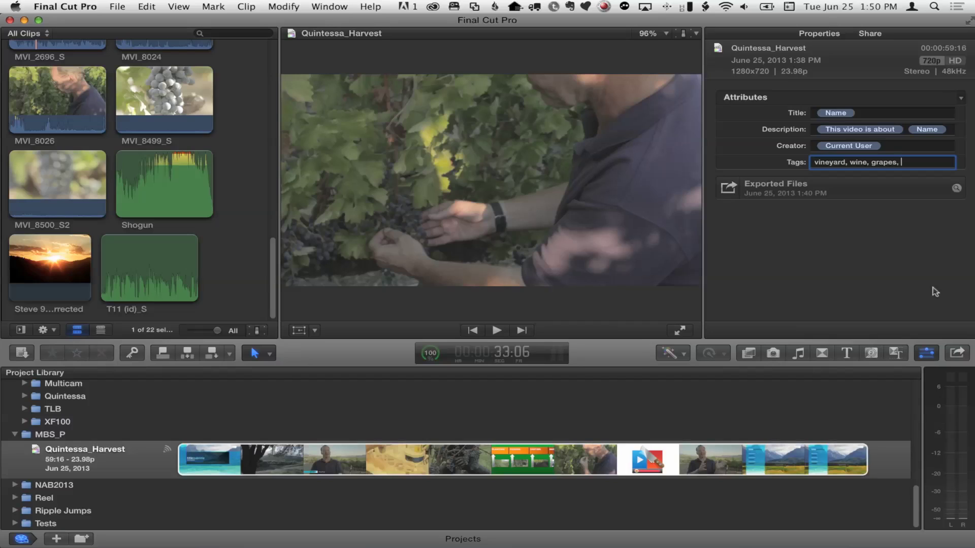
pyautogui.click(958, 356)
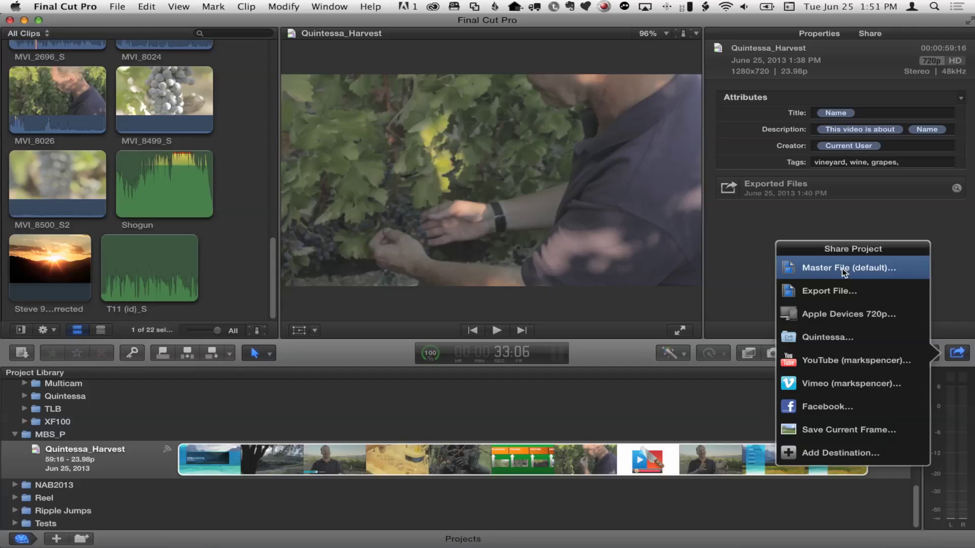
pyautogui.click(841, 268)
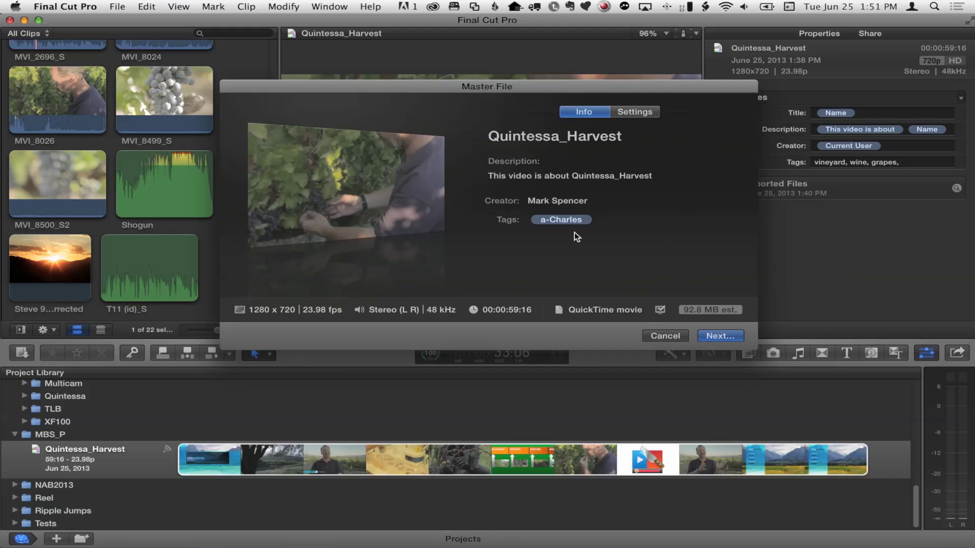
pyautogui.click(589, 224)
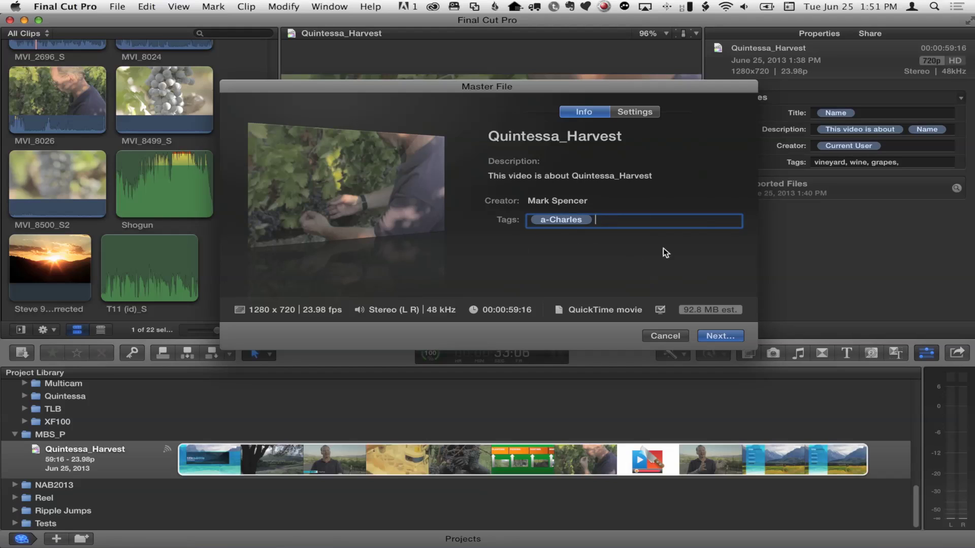
pyautogui.click(634, 115)
pyautogui.click(590, 114)
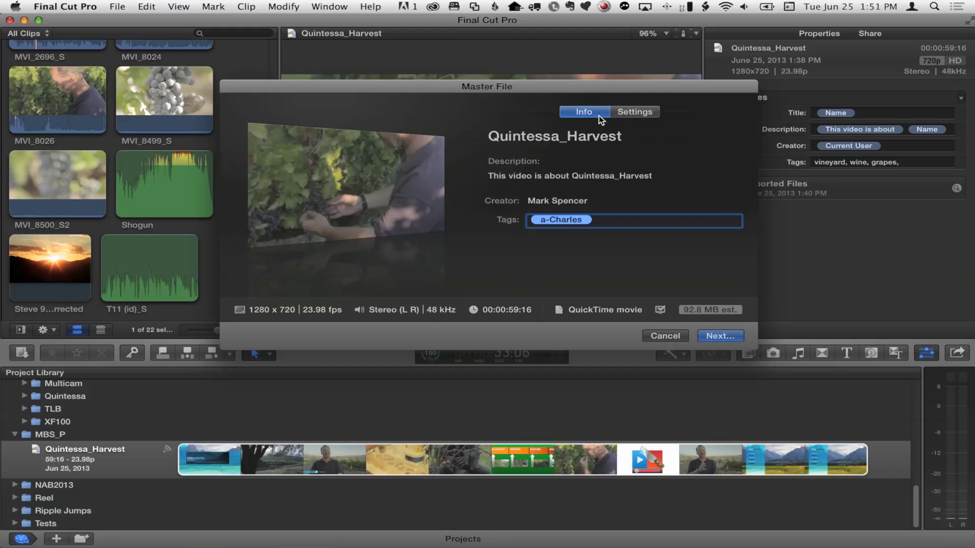
pyautogui.click(604, 221)
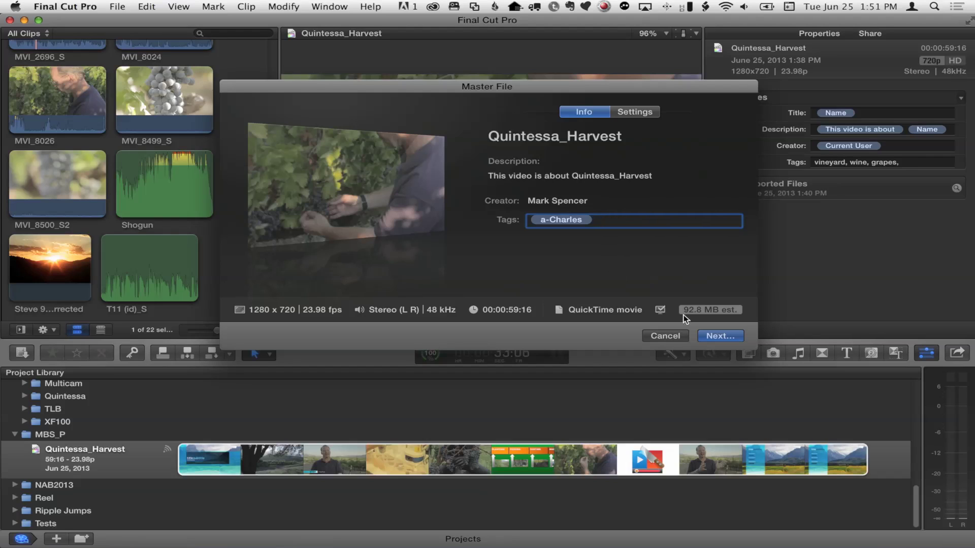
pyautogui.click(669, 338)
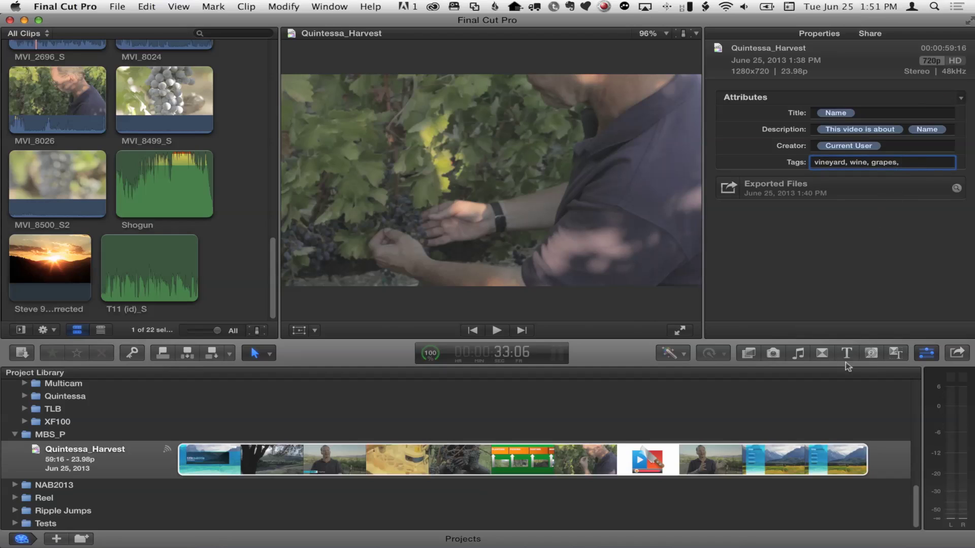
# Start a Master File share of the Quintessa_Harvest project, review its individual tags and continue with the export.
pyautogui.click(957, 353)
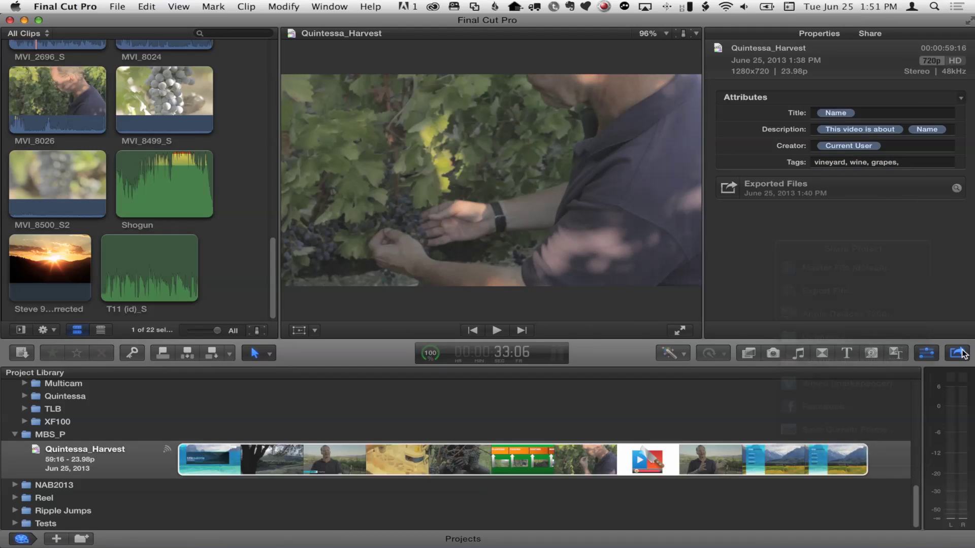
pyautogui.click(882, 269)
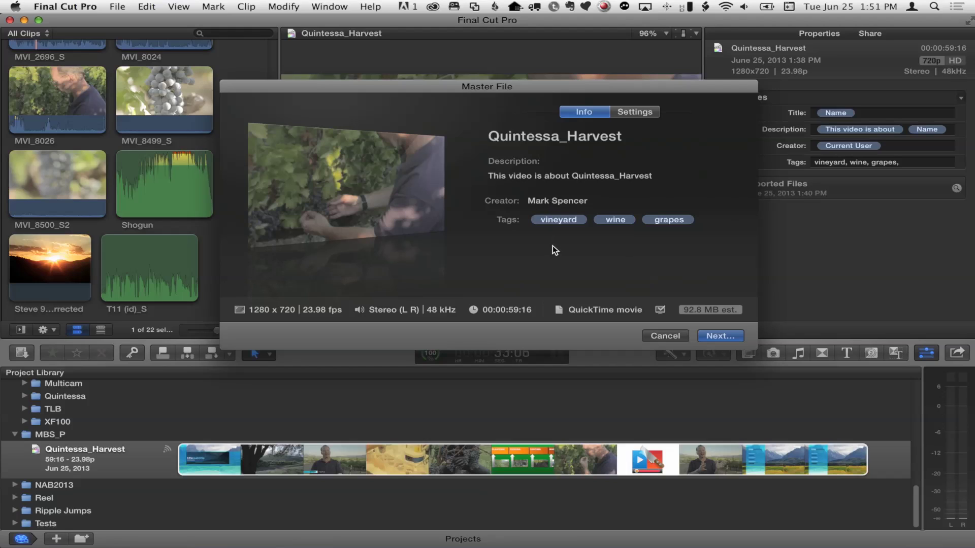
pyautogui.click(559, 221)
pyautogui.click(611, 220)
pyautogui.click(668, 223)
pyautogui.click(628, 222)
pyautogui.click(544, 222)
pyautogui.click(719, 336)
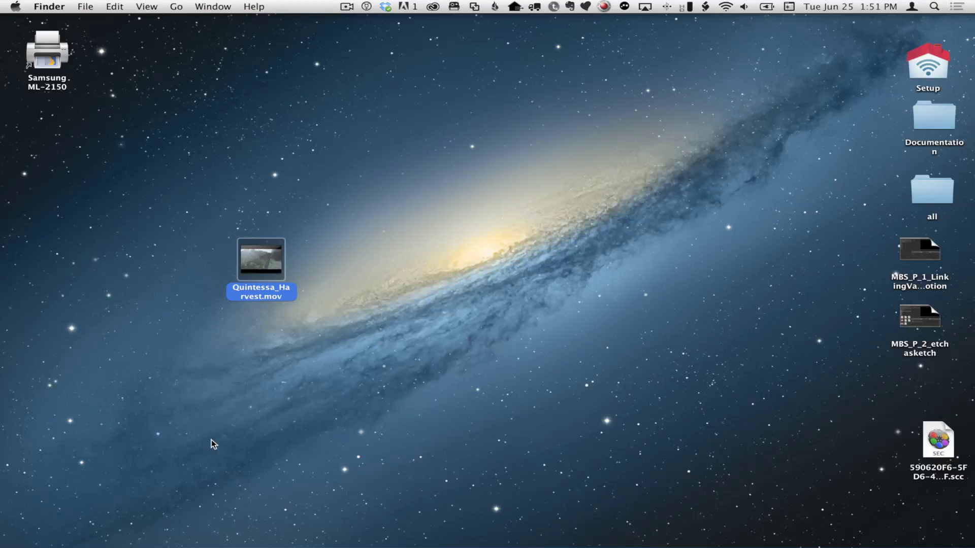
# Inspect the metadata of the desktop file Quintessa_Harvest.mov in QuickTime Player, and quit the player when finished.
pyautogui.rightClick(269, 260)
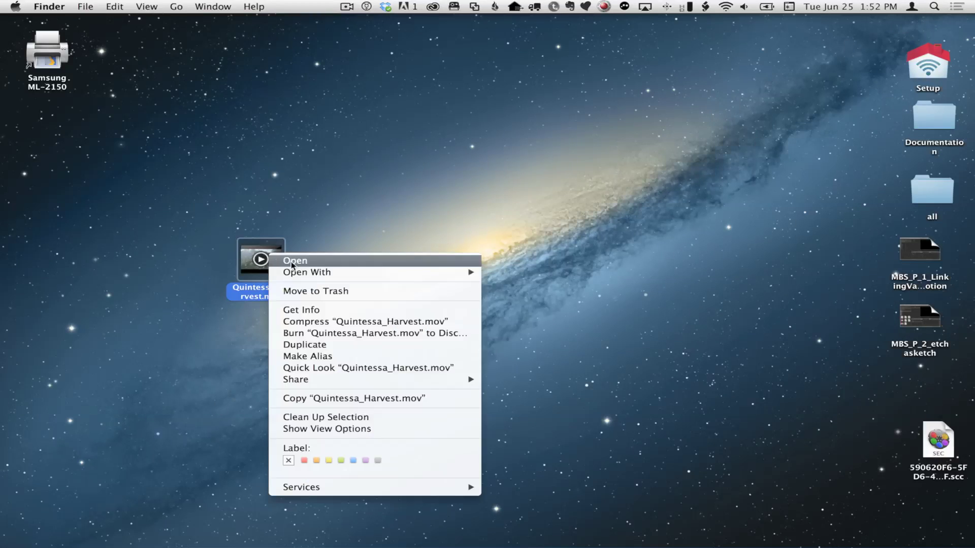
pyautogui.moveTo(313, 277)
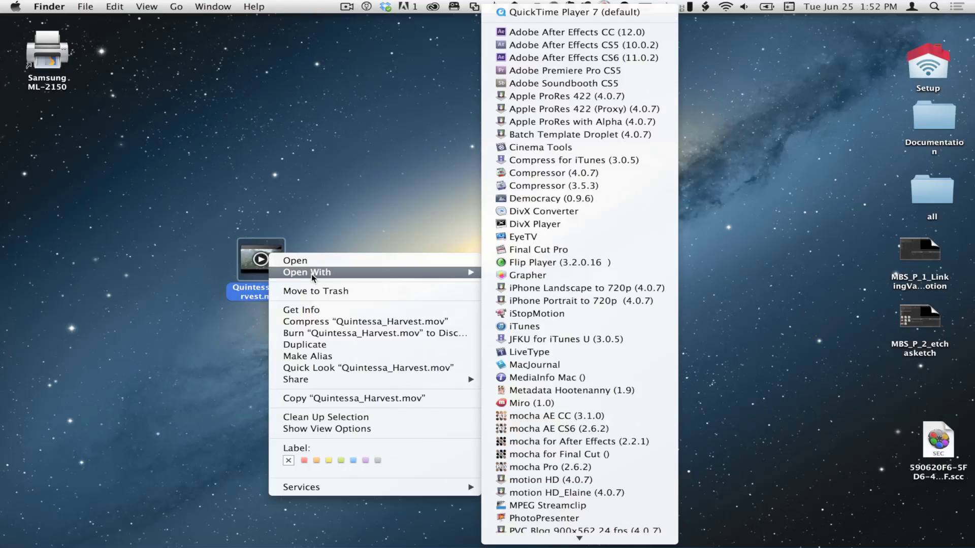
pyautogui.scroll(-5, 579, 518)
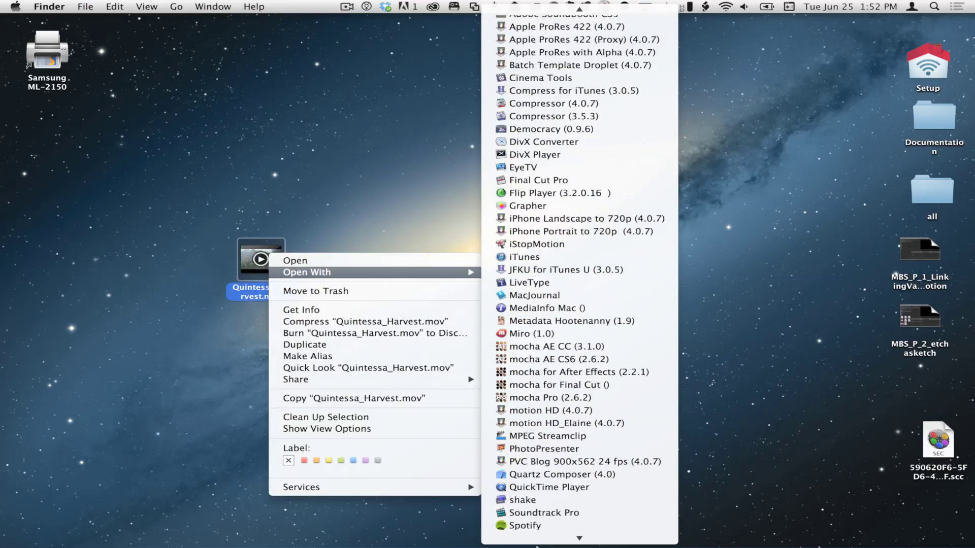
pyautogui.click(573, 414)
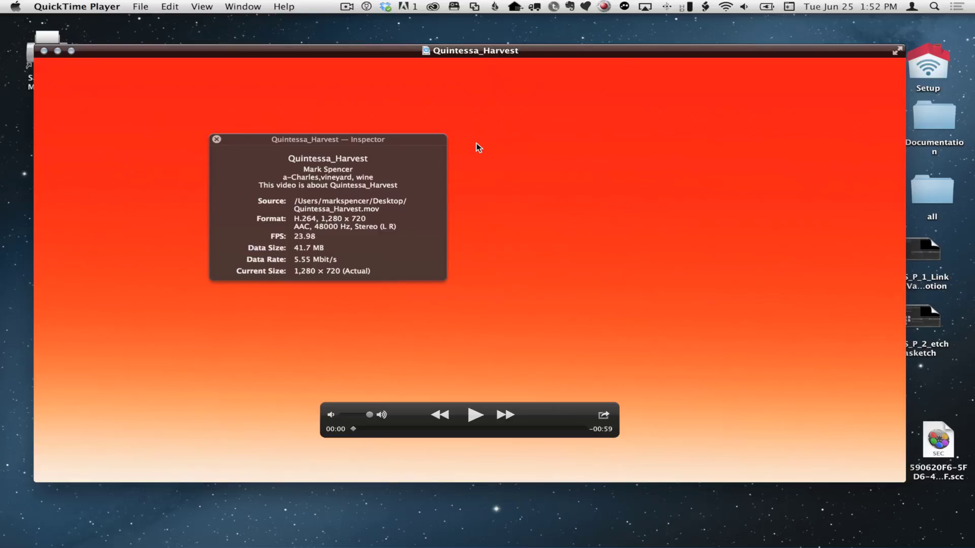
pyautogui.press('super+i')
pyautogui.press('super+i')
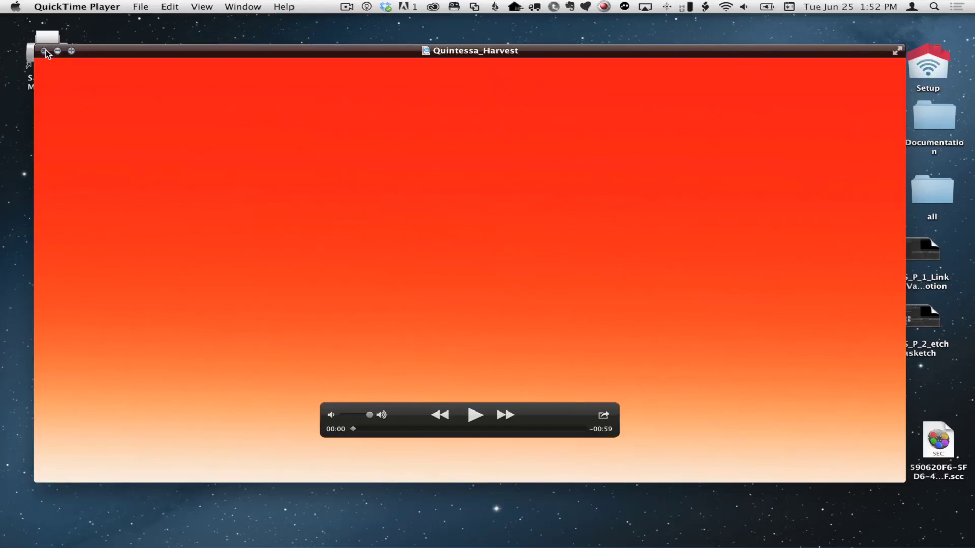
pyautogui.click(45, 49)
pyautogui.press('super+q')
# Search Spotlight for "wine", preview Quintessa_Harvest.mov in the results, and repeat the search with "vineyard".
pyautogui.click(933, 6)
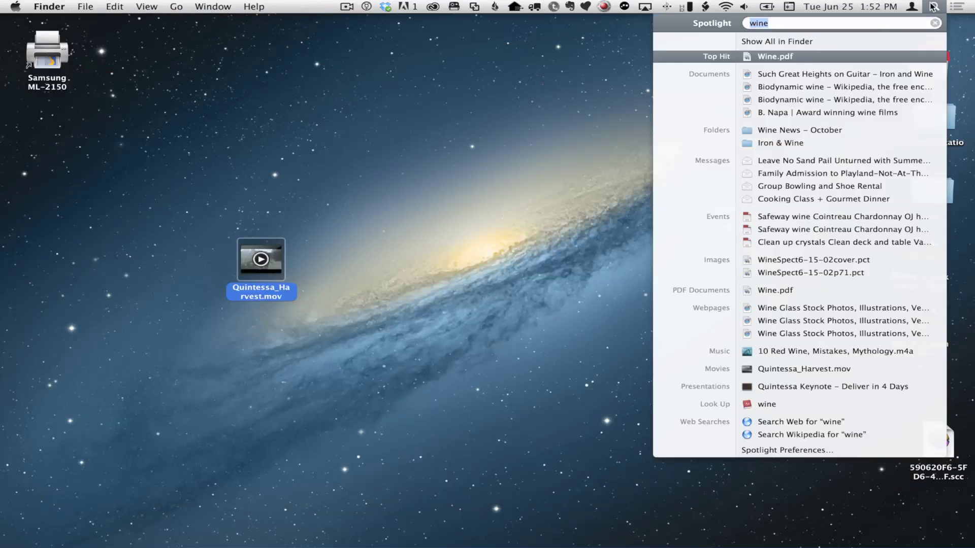
pyautogui.press('BackSpace')
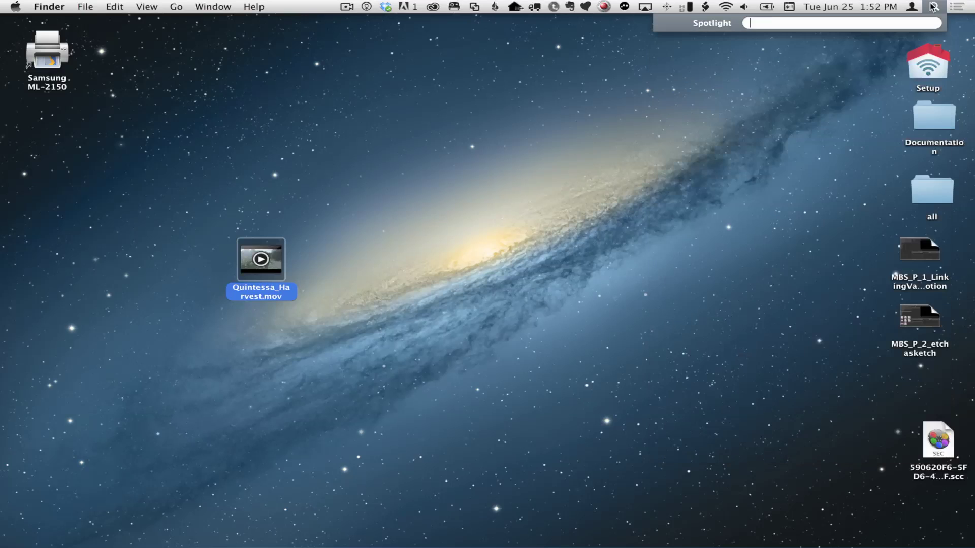
pyautogui.write('wine')
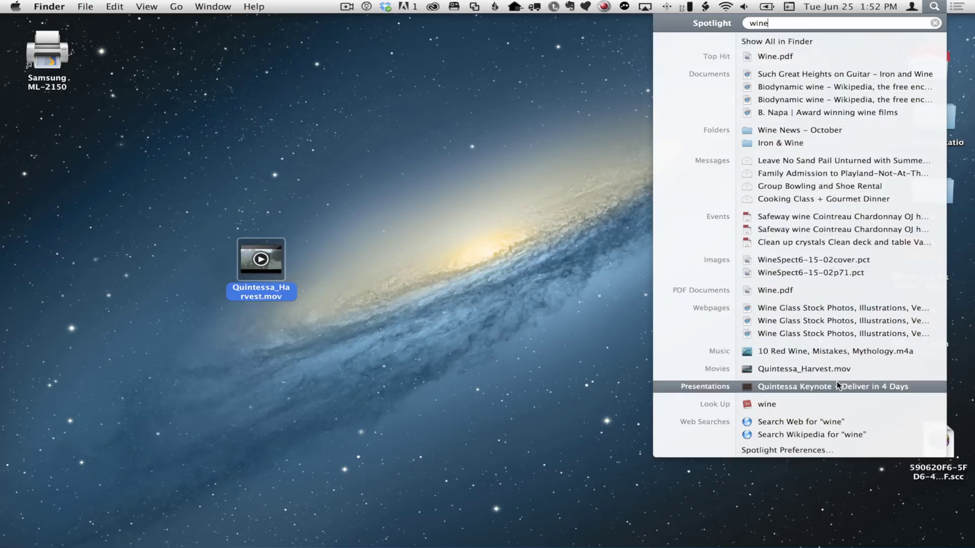
pyautogui.moveTo(832, 375)
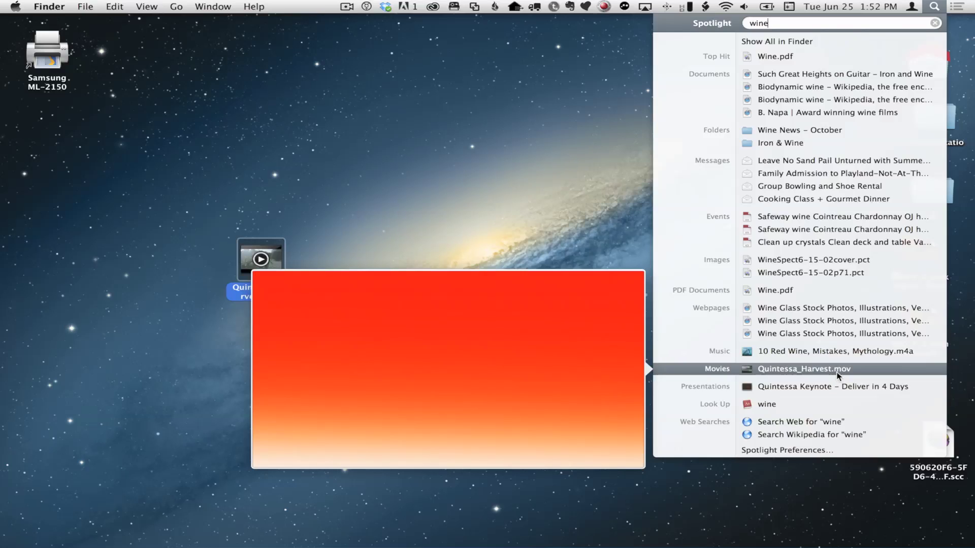
pyautogui.click(935, 23)
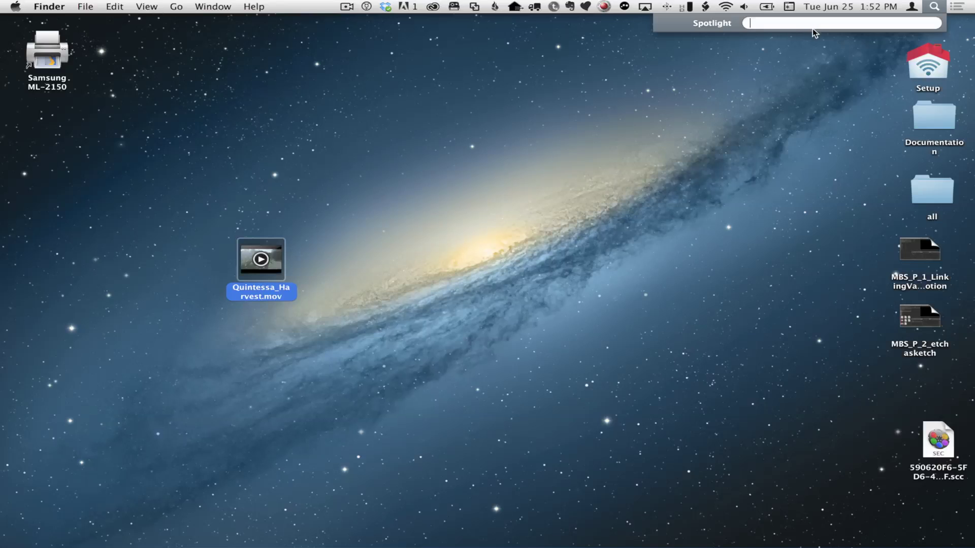
pyautogui.write('vineyard')
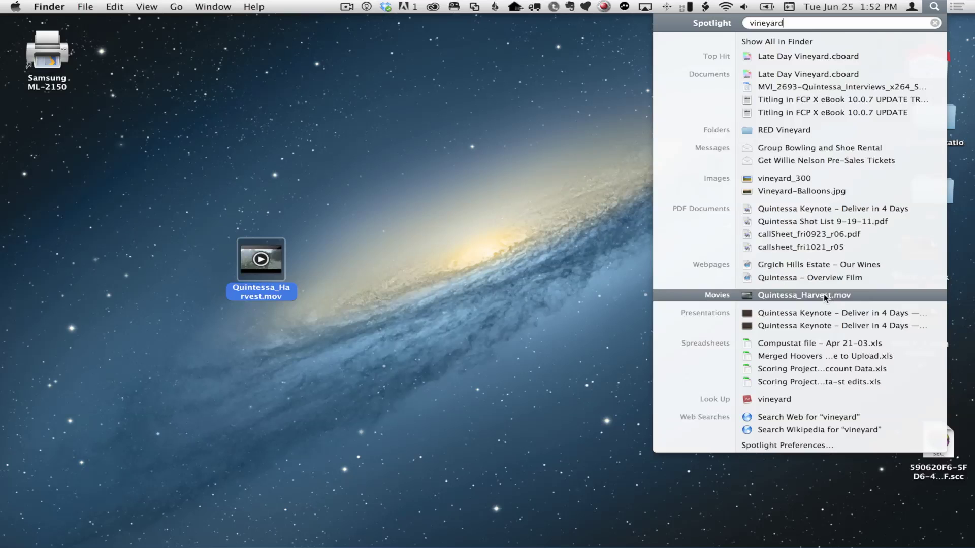
# Search Spotlight for the winemaker's first name and browse all the results in Finder.
pyautogui.press('super+a')
pyautogui.write('charles')
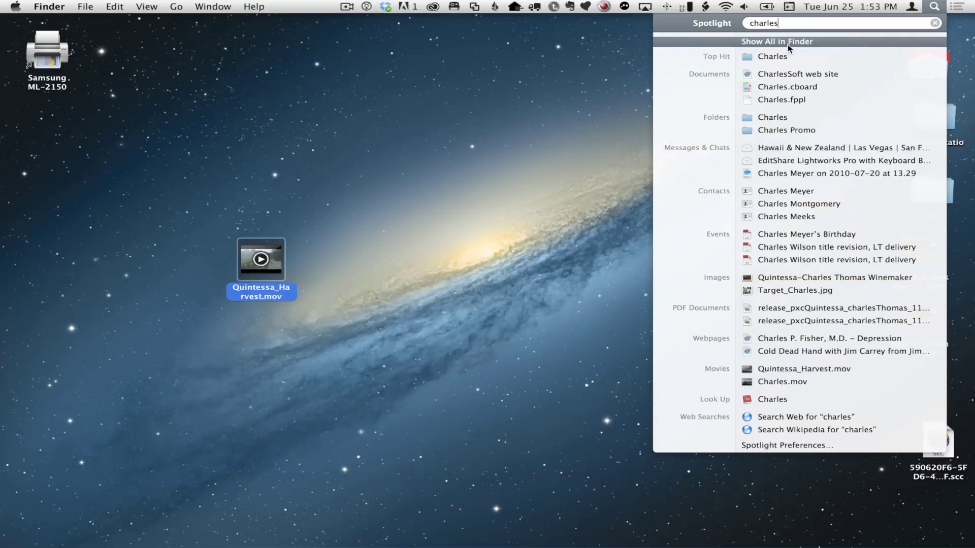
pyautogui.click(788, 42)
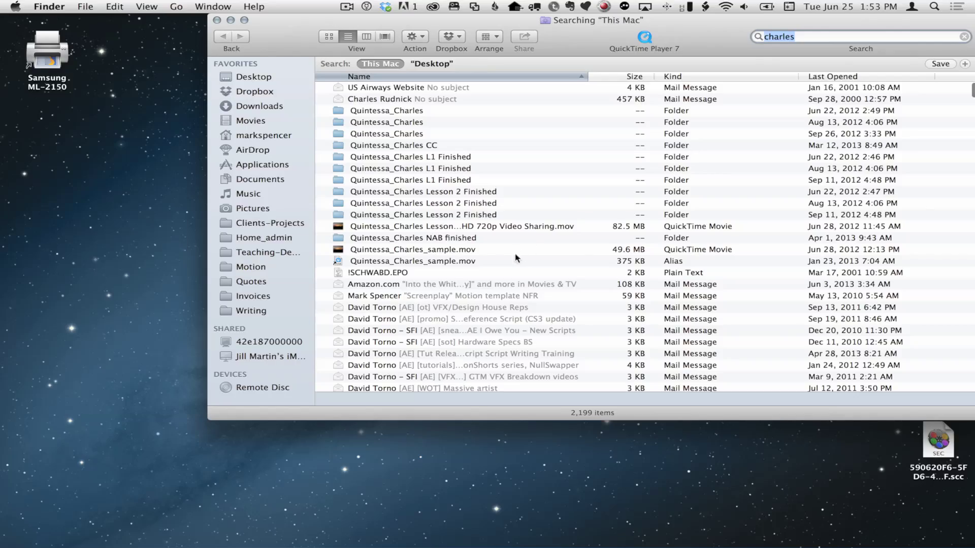
pyautogui.click(445, 249)
pyautogui.scroll(-14, 472, 264)
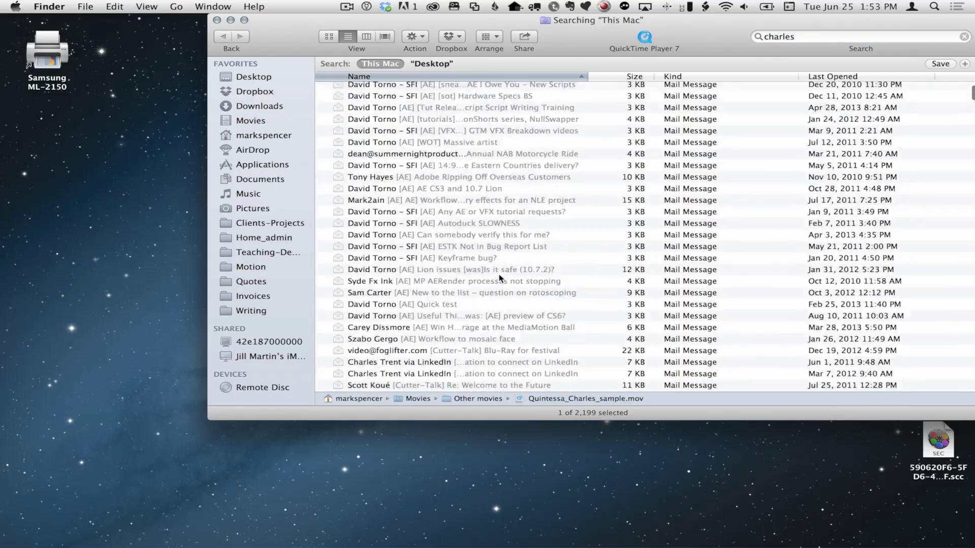
# Replace the search term in the Finder window with "wine" and search This Mac for it.
pyautogui.scroll(7, 500, 277)
pyautogui.scroll(6, 500, 277)
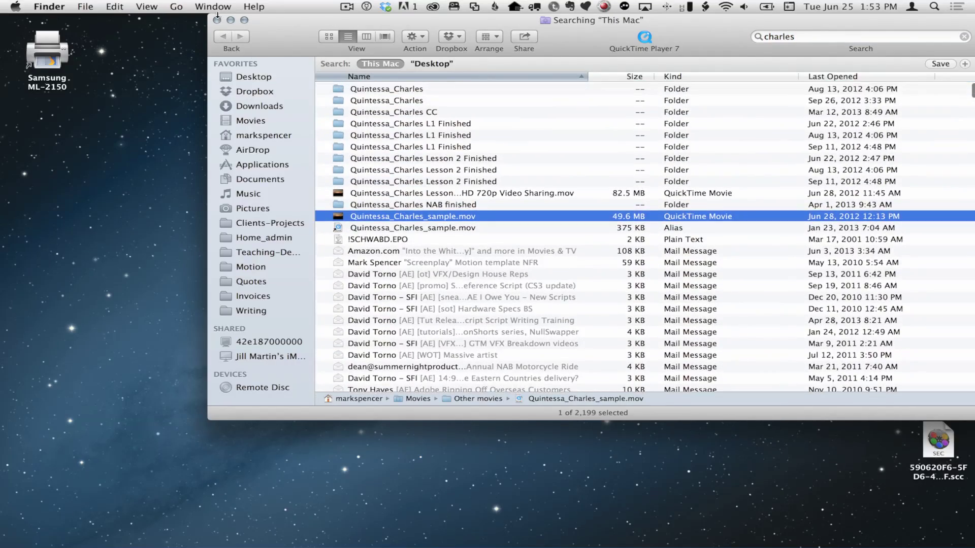
pyautogui.scroll(-7, 491, 136)
pyautogui.scroll(-10, 492, 136)
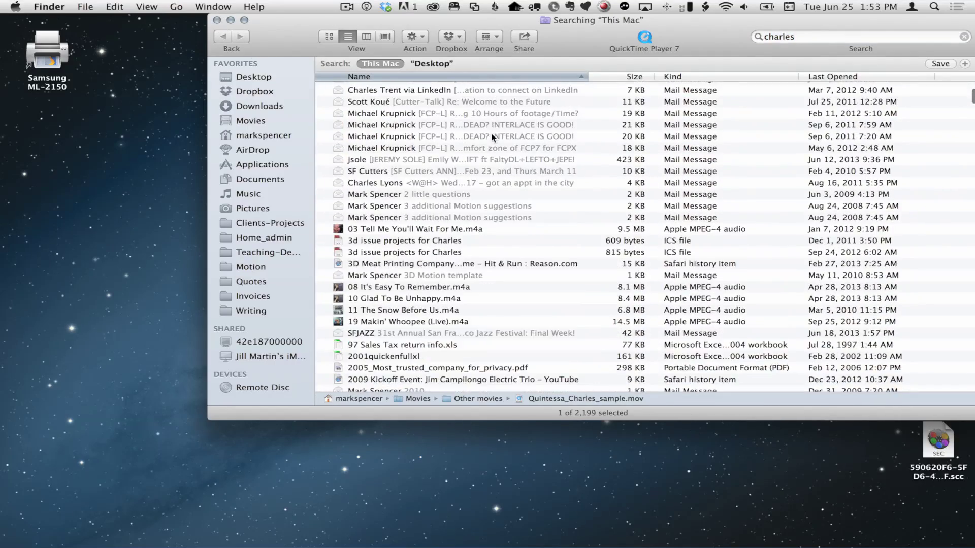
pyautogui.scroll(12, 492, 136)
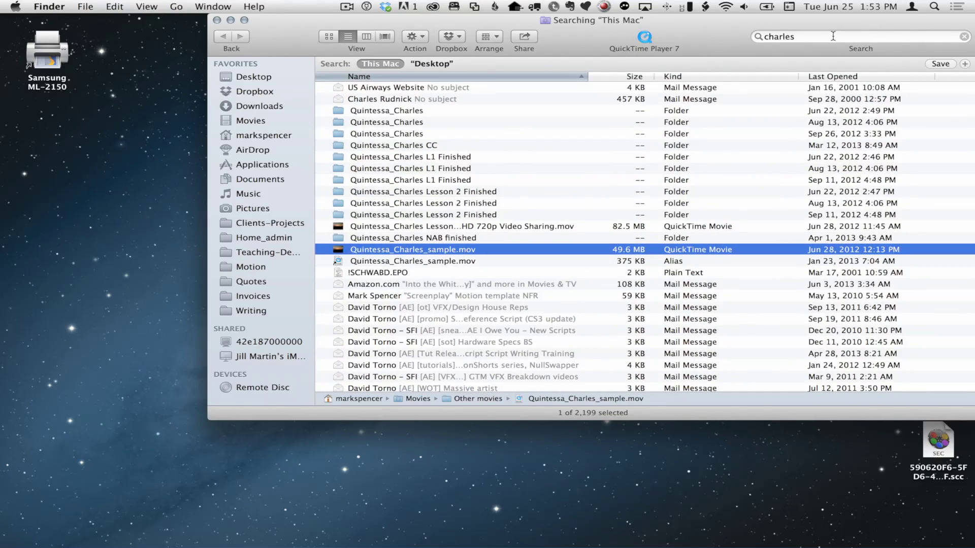
pyautogui.doubleClick(763, 36)
pyautogui.press('BackSpace')
pyautogui.write('wine')
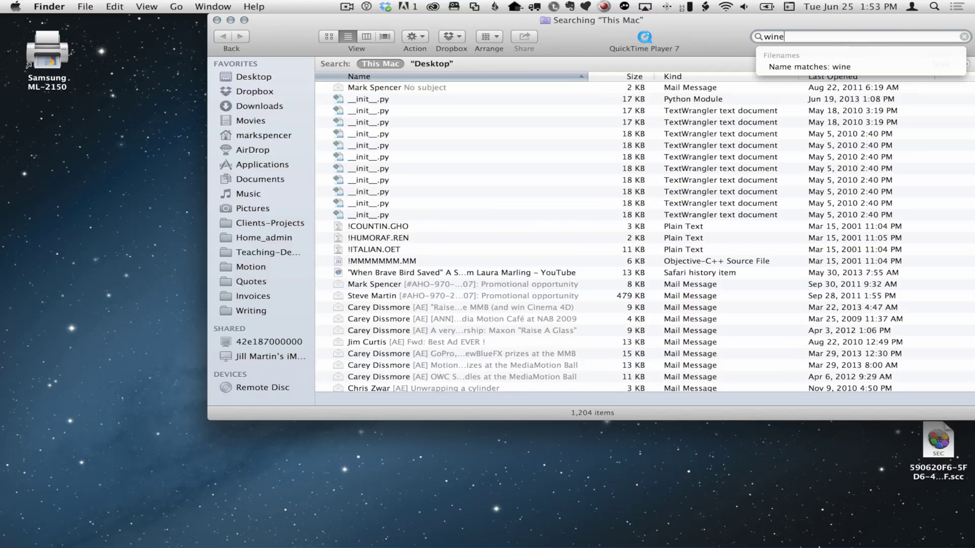
pyautogui.press('Return')
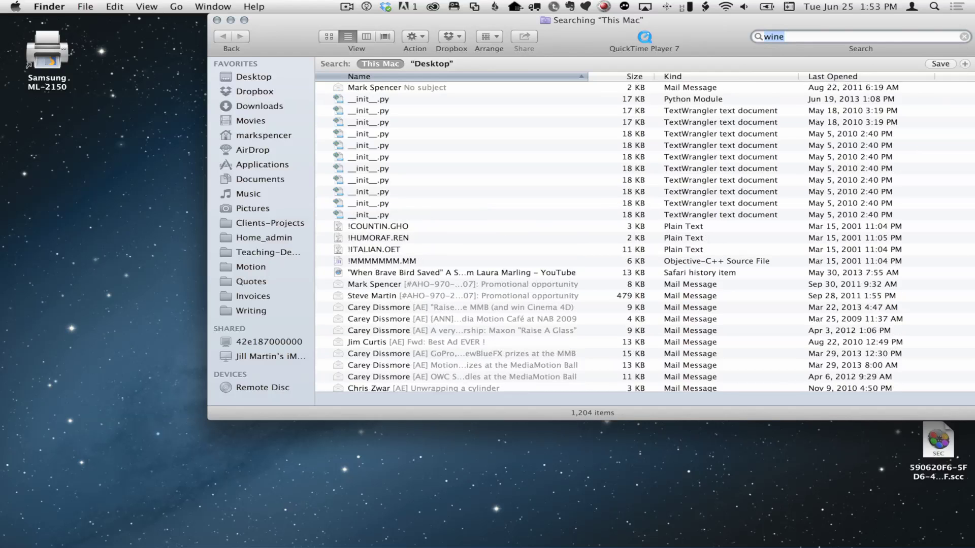
# Add a search criterion limiting the "wine" results to Kind is Movie, and select Quintessa_Harvest.mov.
pyautogui.press('super+f')
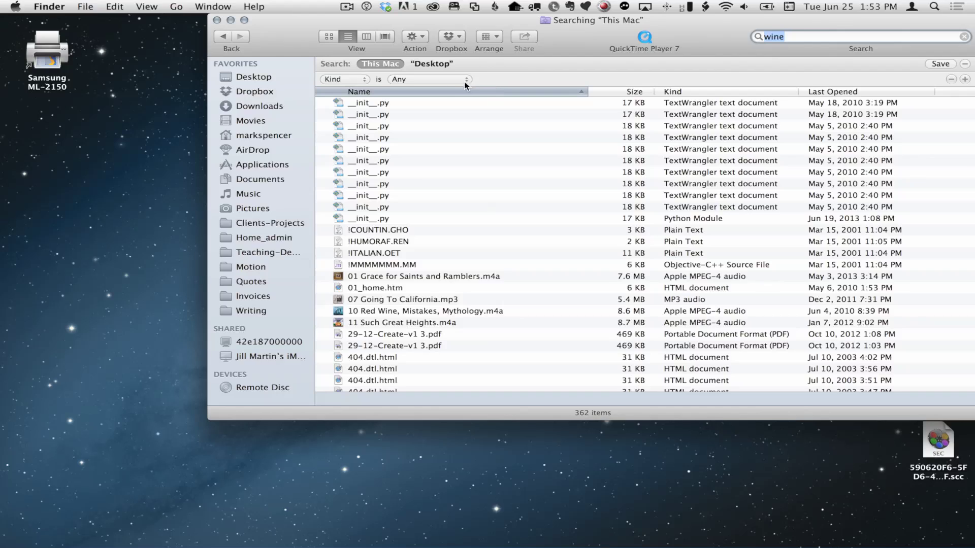
pyautogui.click(355, 80)
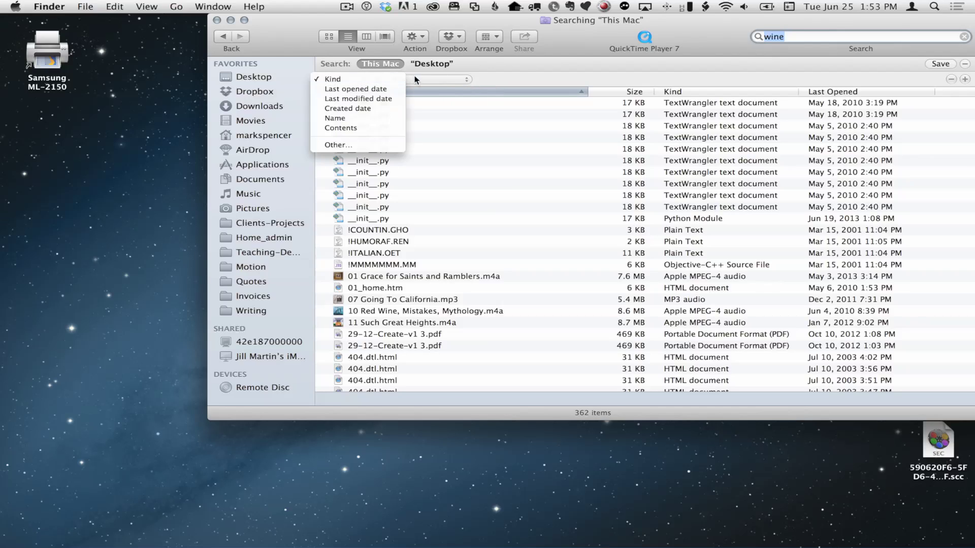
pyautogui.click(425, 81)
pyautogui.click(428, 77)
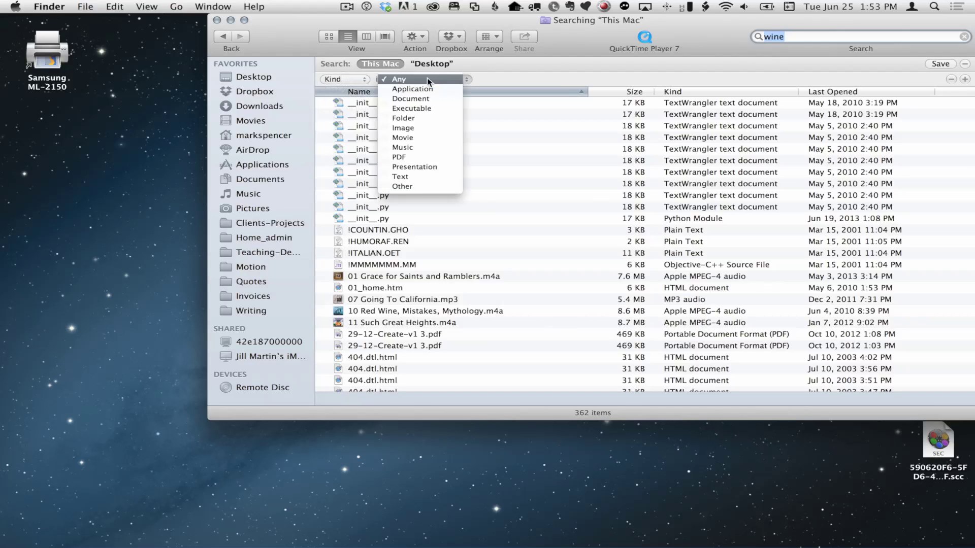
pyautogui.click(435, 137)
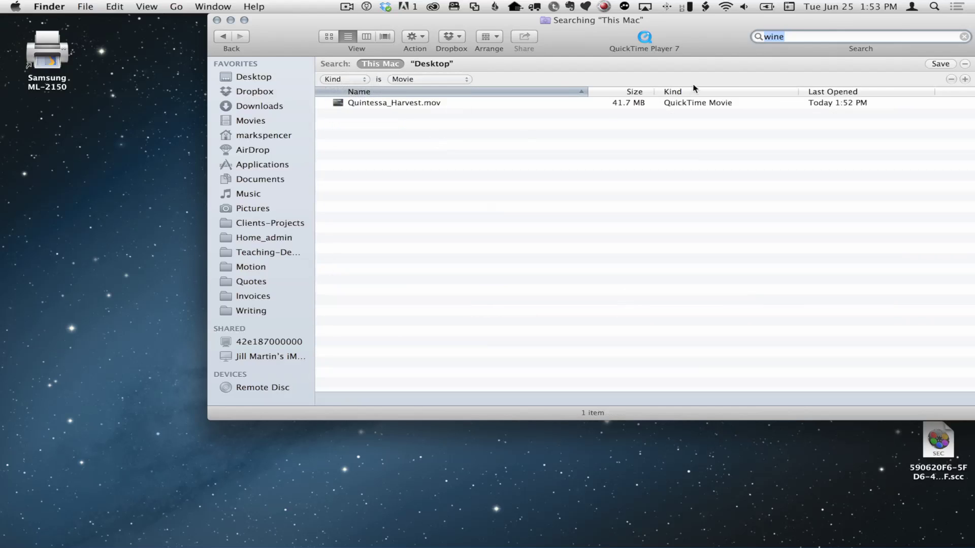
pyautogui.click(411, 104)
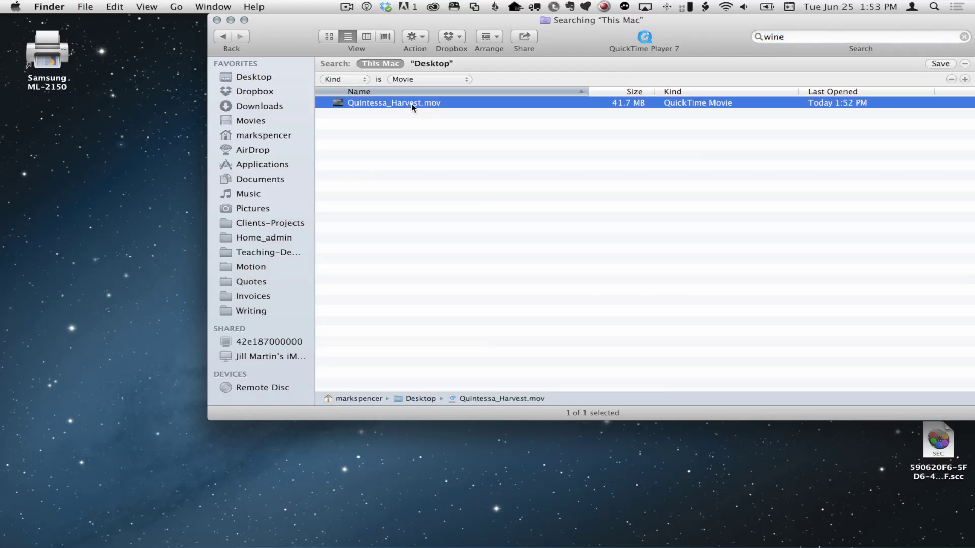